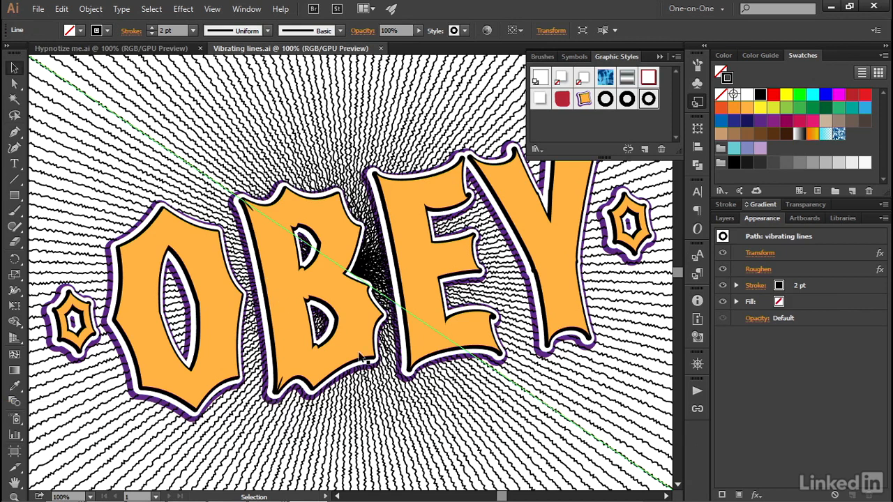
# Lock the type layer in the Layers panel so the OBEY lettering can't be edited
pyautogui.click(724, 218)
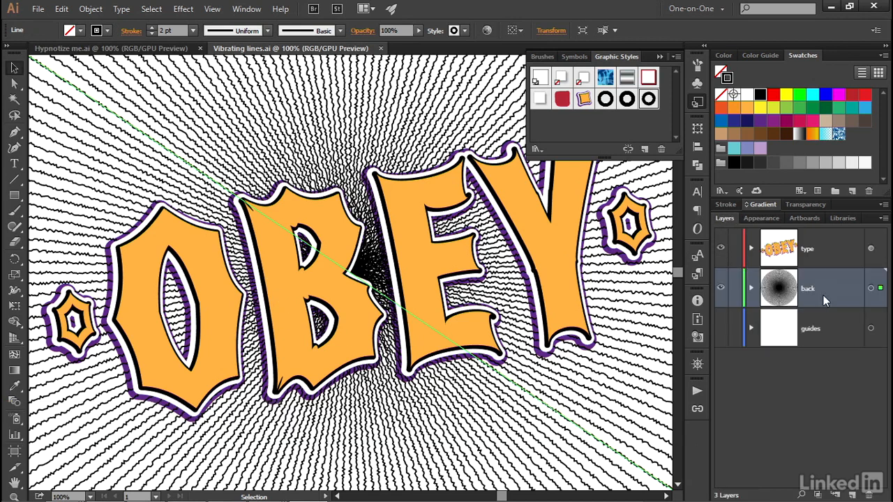
pyautogui.click(735, 250)
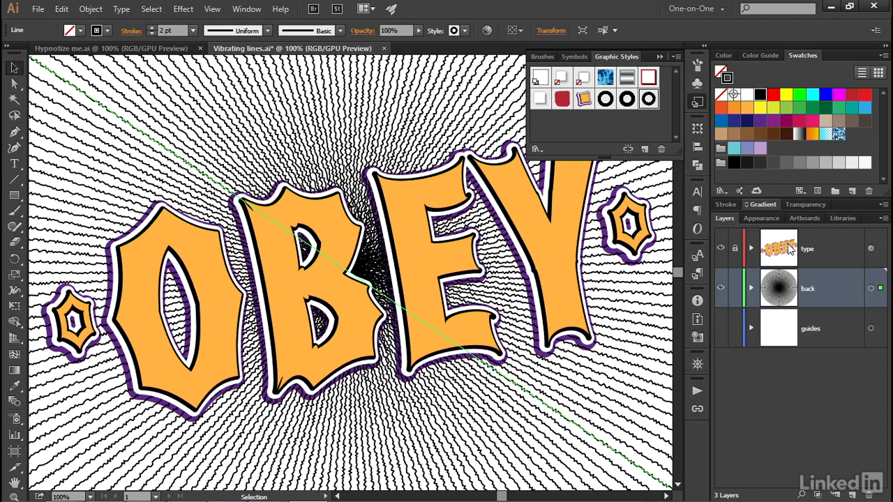
# Draw a rectangle below the lettering and give it a red fill with no stroke
pyautogui.click(15, 196)
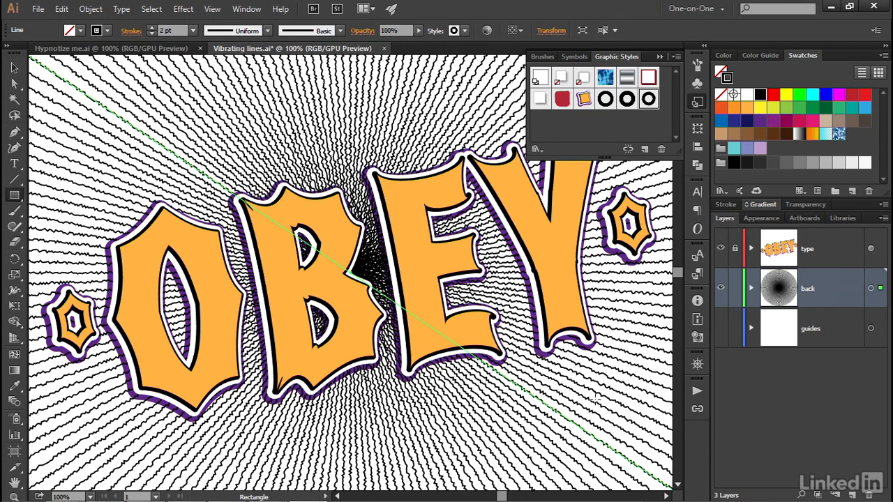
pyautogui.moveTo(530, 427); pyautogui.dragTo(419, 447)
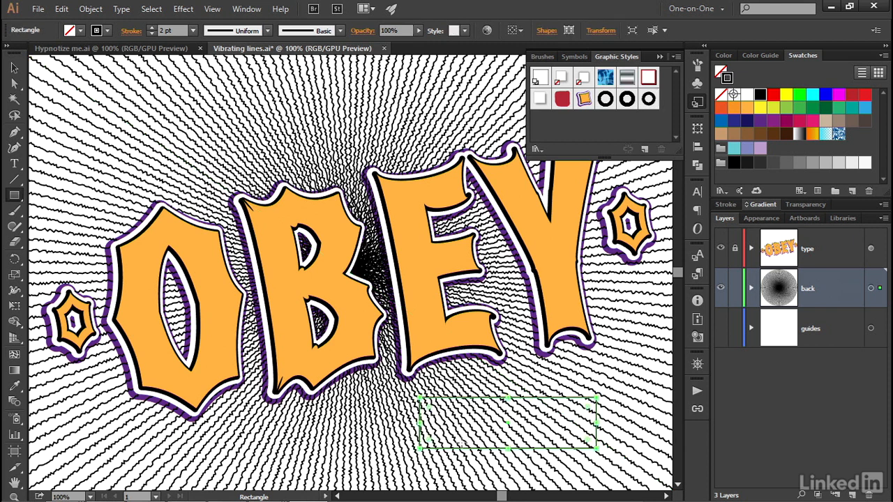
pyautogui.hotkey('ctrl', '+')
pyautogui.hotkey('ctrl', '+')
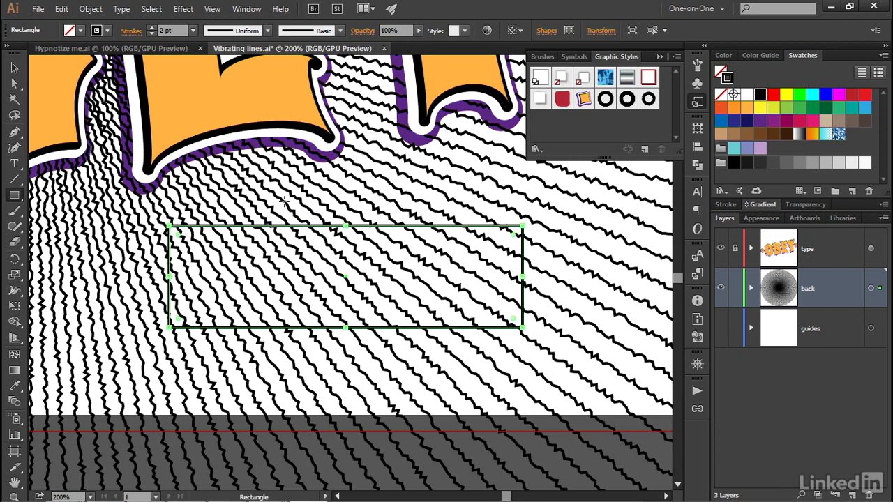
pyautogui.hotkey('shift', 'x')
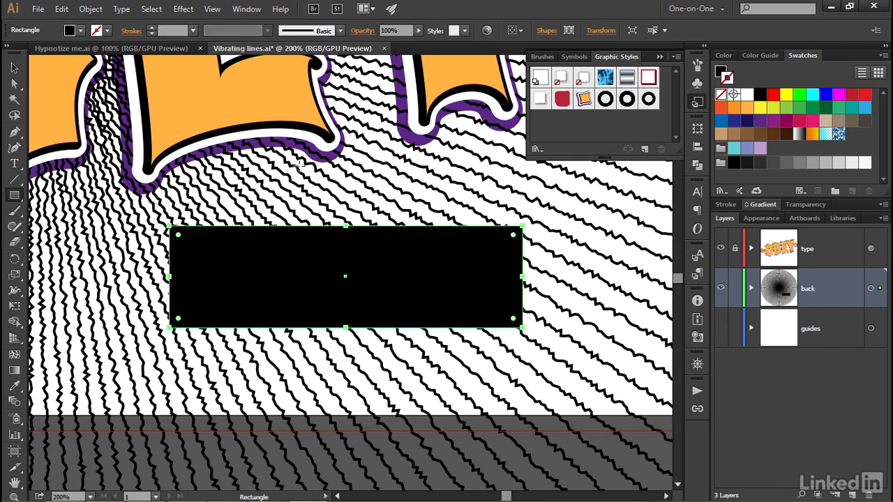
pyautogui.click(79, 30)
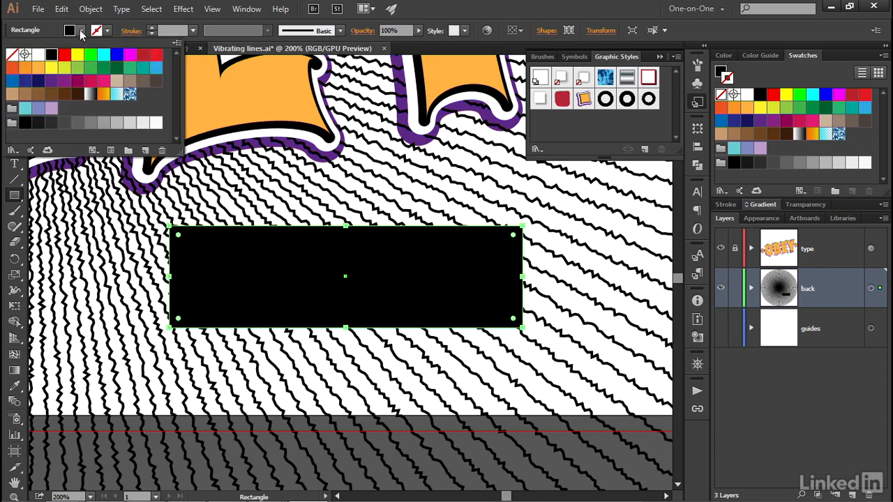
pyautogui.click(143, 55)
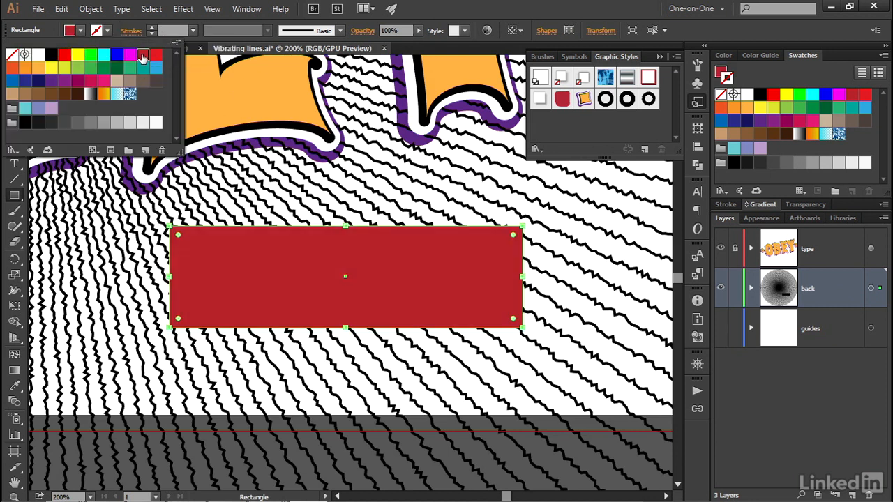
pyautogui.click(43, 30)
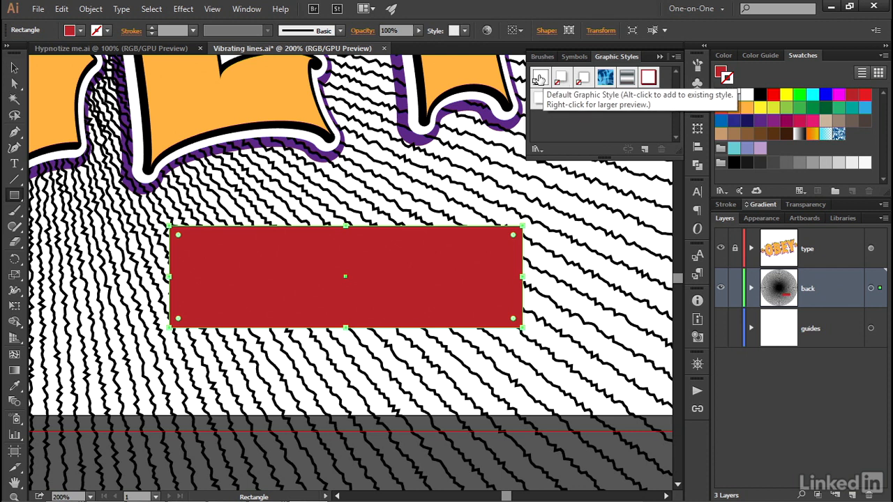
# Try the Default and Drop Shadow graphic styles on the rectangle, undo them, then apply Outer Glow 5 pt
pyautogui.click(539, 79)
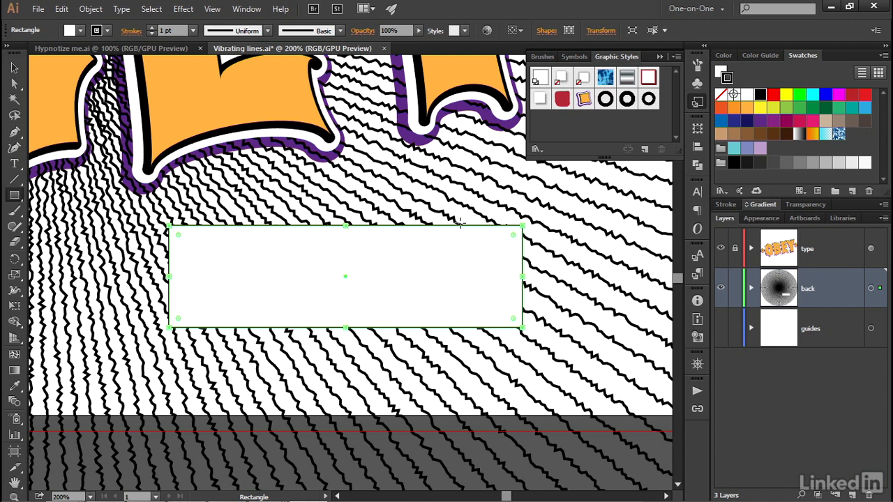
pyautogui.hotkey('ctrl', 'z')
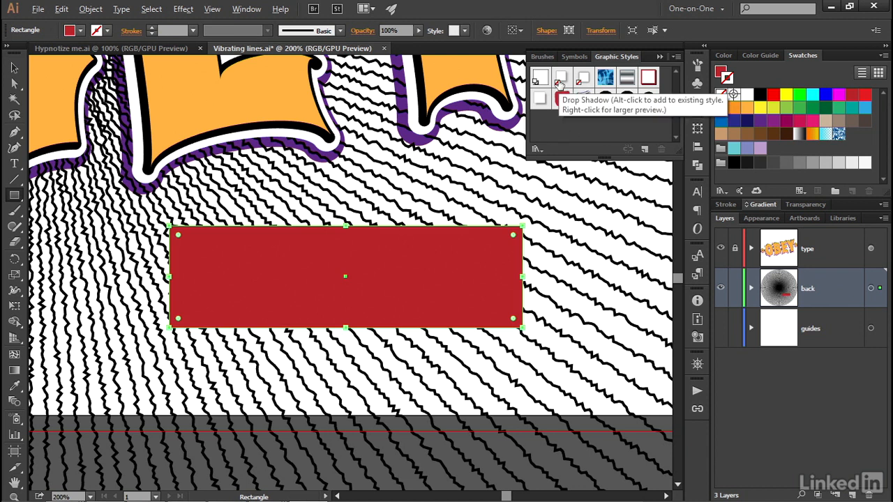
pyautogui.press('alt')
pyautogui.press('alt')
pyautogui.click(560, 86)
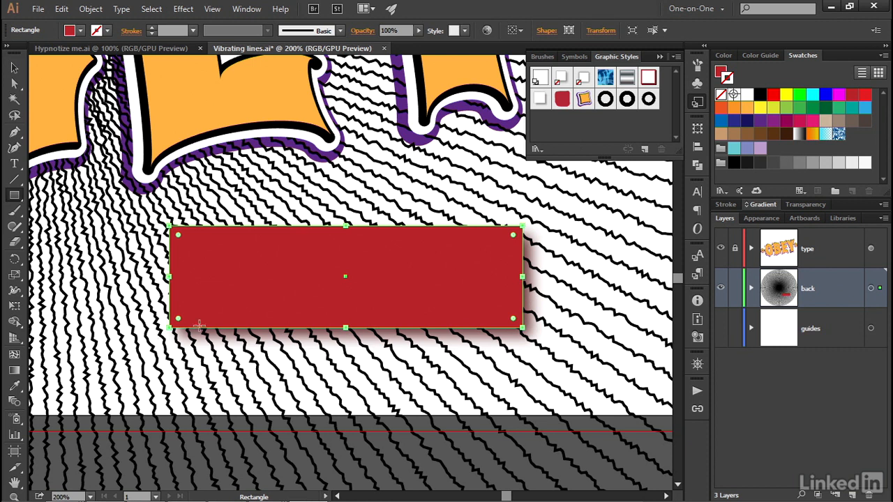
pyautogui.press('alt')
pyautogui.hotkey('ctrl', 'z')
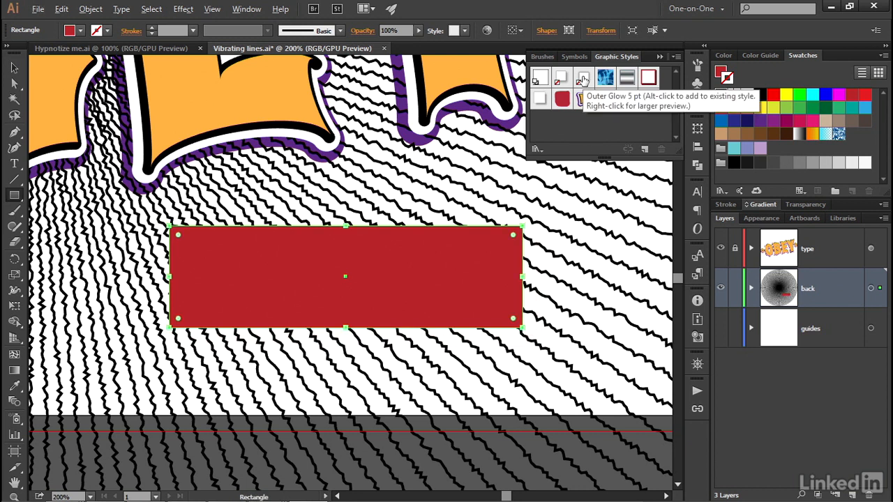
pyautogui.click(582, 79)
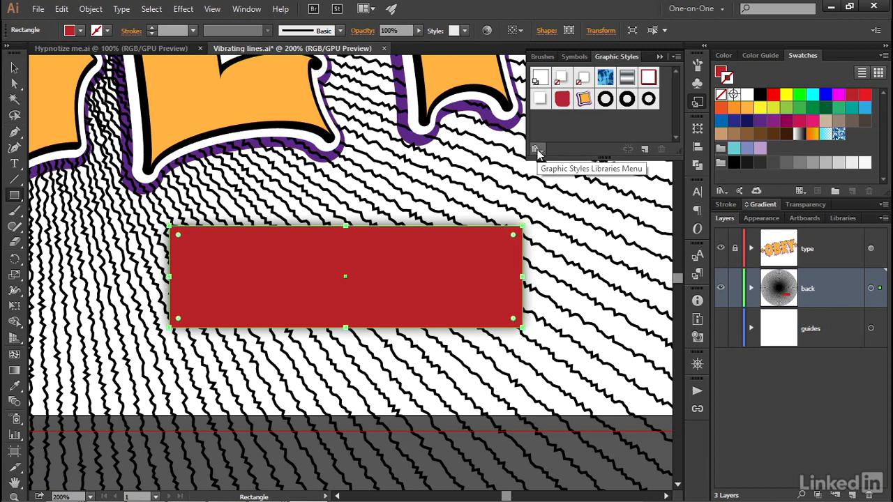
# Dismiss the Graphic Styles Libraries menu unused and delete the red rectangle
pyautogui.click(536, 150)
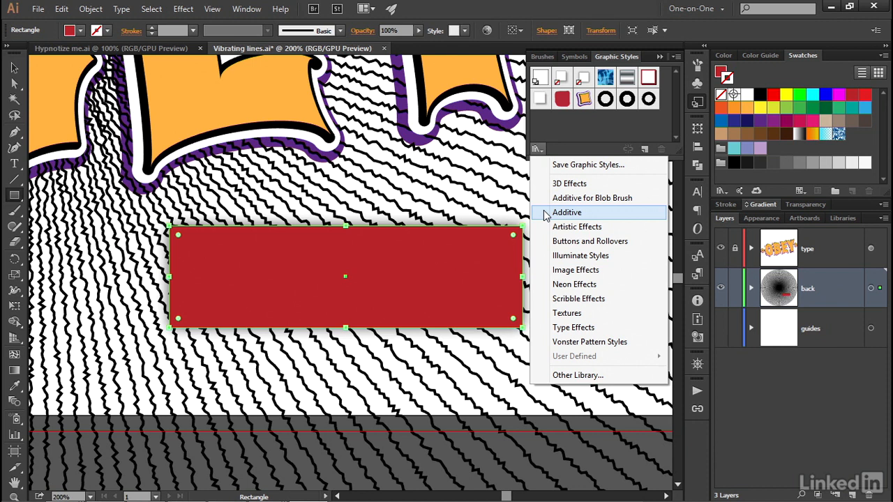
pyautogui.press('Escape')
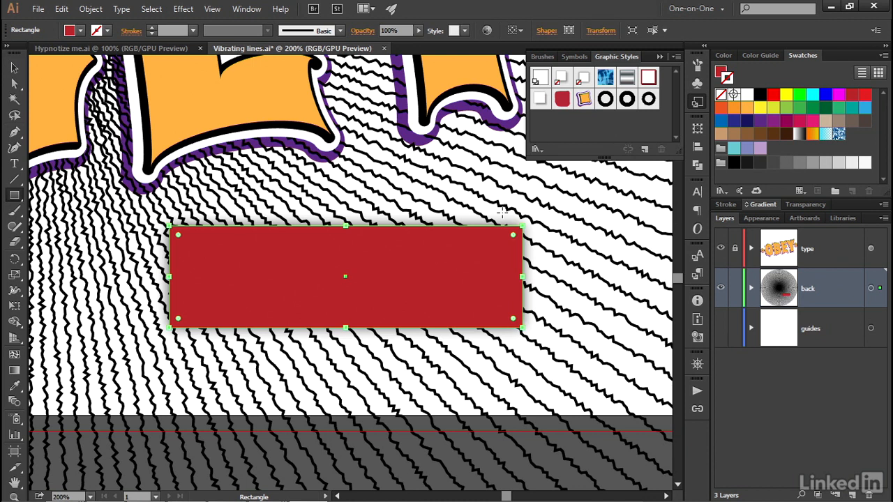
pyautogui.press('Delete')
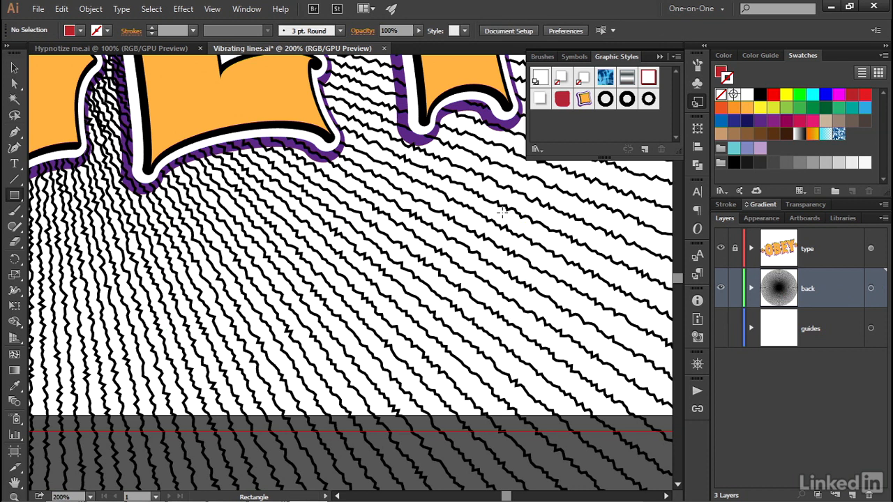
# Select the wavy background lines with the Selection tool and view the artboard at actual size
pyautogui.press('v')
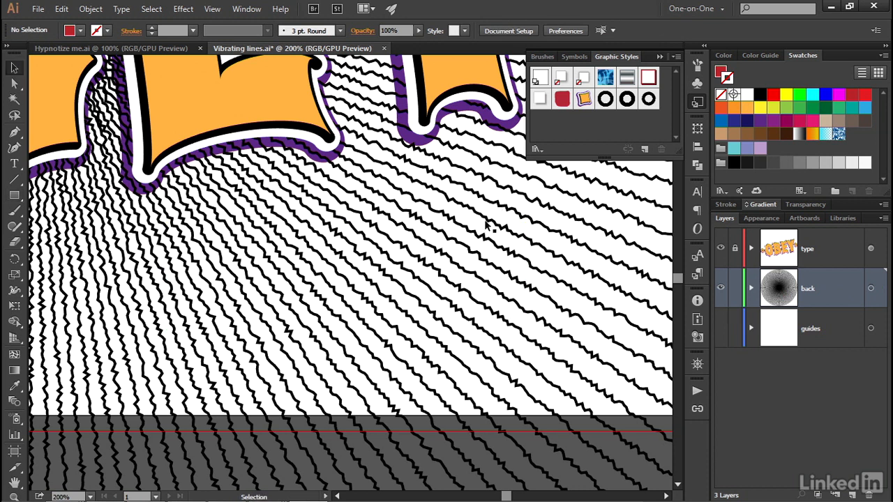
pyautogui.click(588, 353)
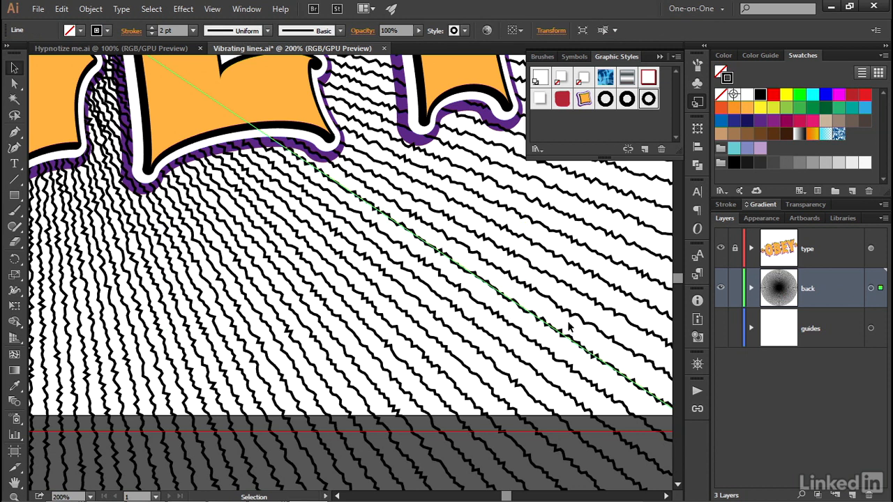
pyautogui.press('ctrl')
pyautogui.hotkey('ctrl', 'shift', 'a')
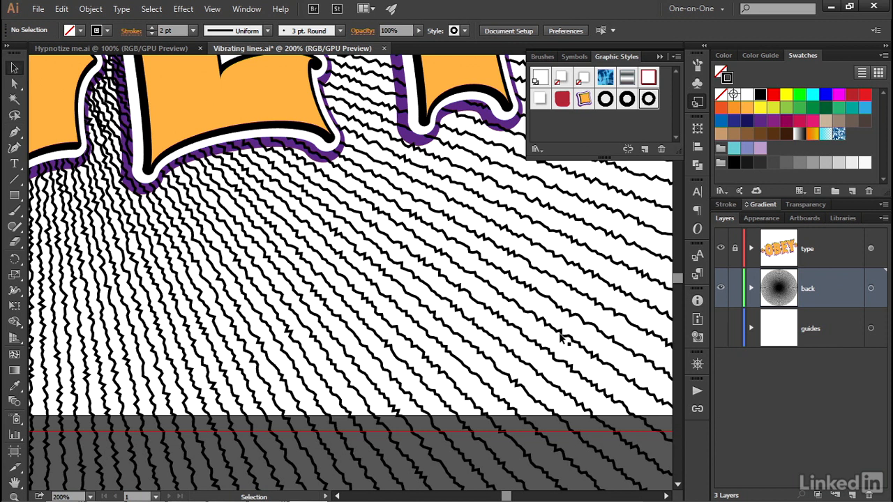
pyautogui.click(560, 336)
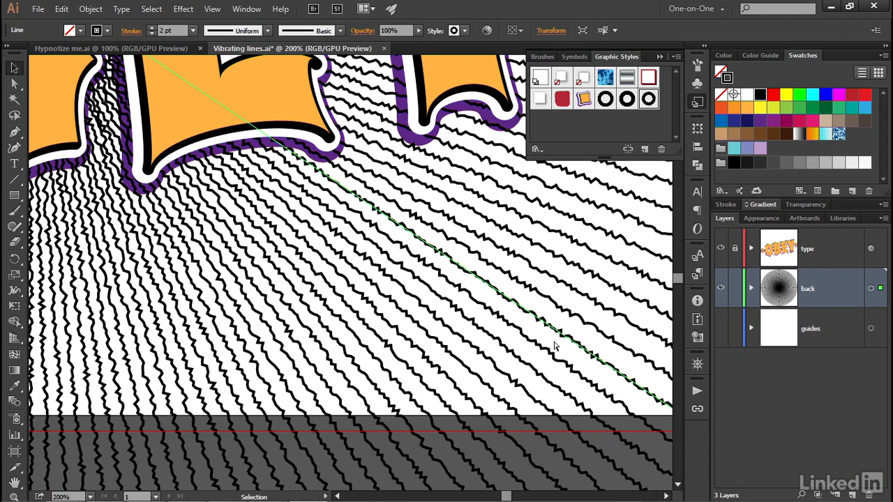
pyautogui.hotkey('ctrl', '0')
pyautogui.hotkey('ctrl', '1')
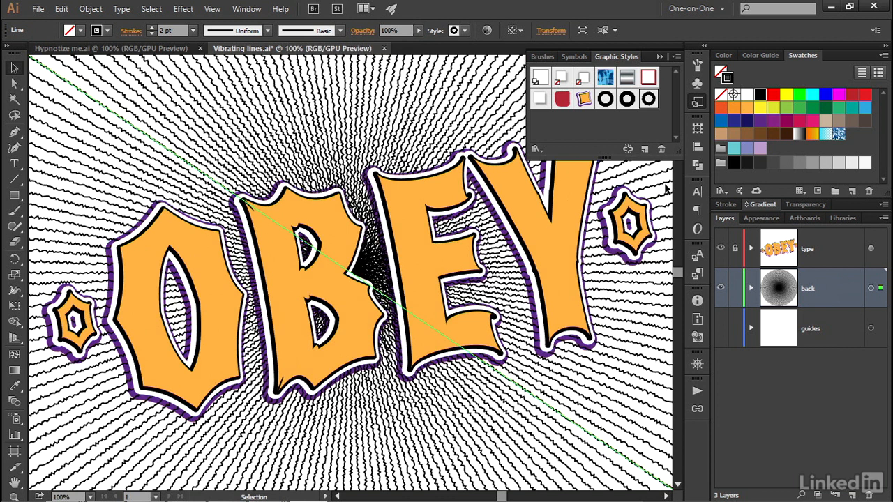
# Apply the spinning lines graphic style to the background lines and delete its stroke in Appearance
pyautogui.click(767, 220)
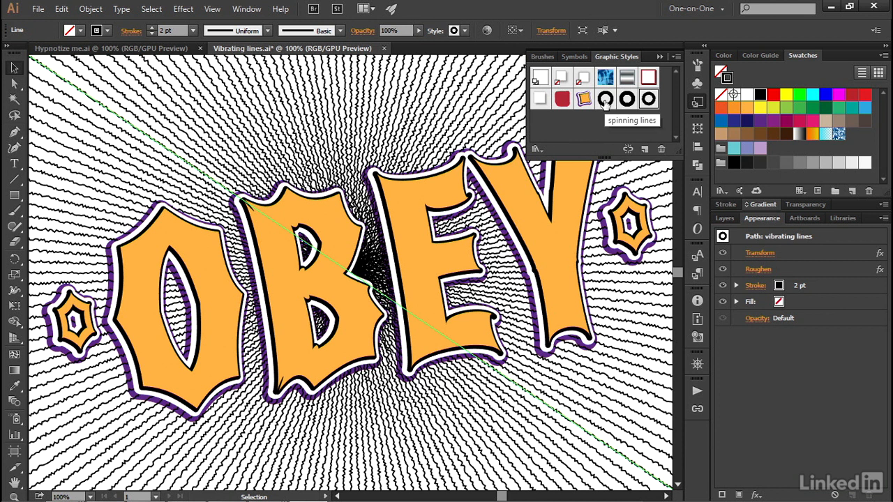
pyautogui.click(604, 99)
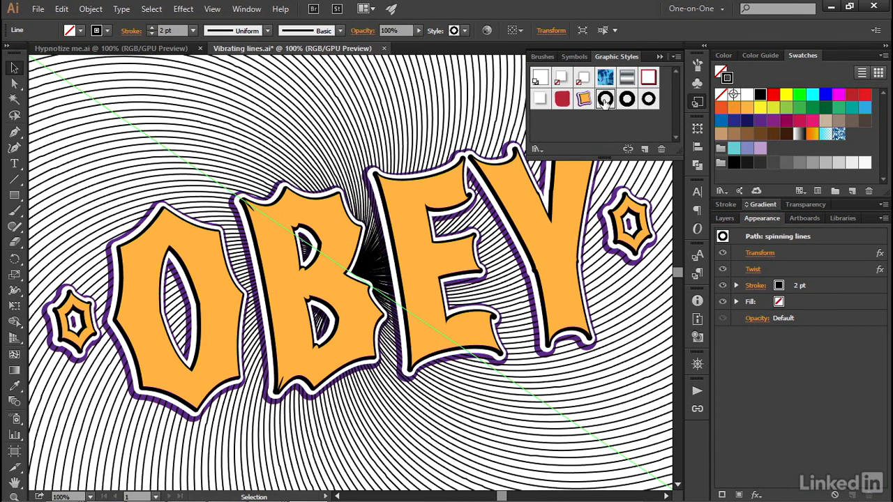
pyautogui.click(832, 284)
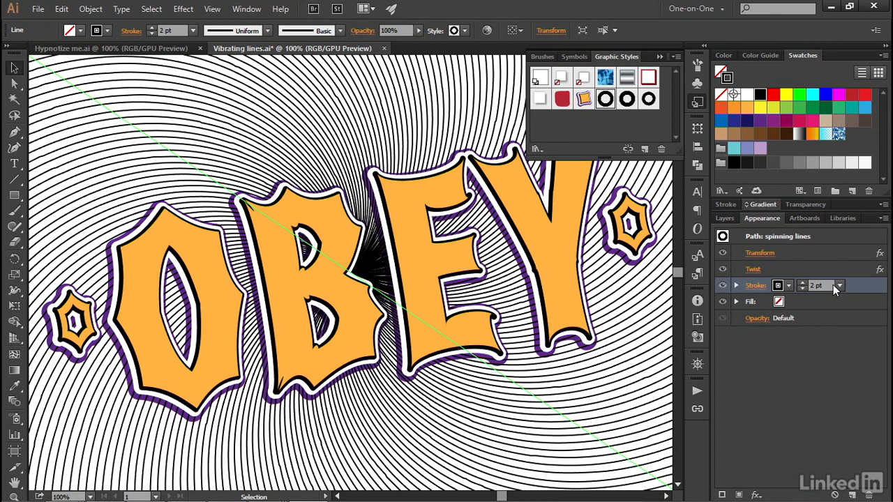
pyautogui.click(869, 496)
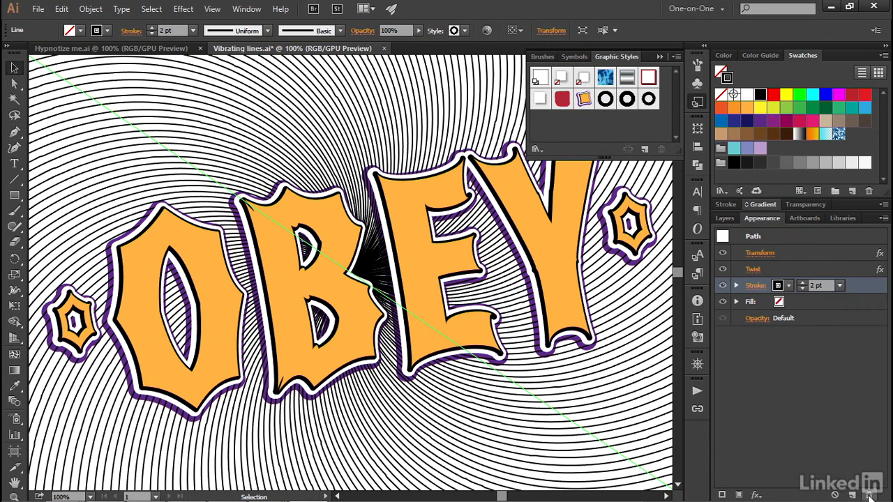
# Strip the stroke and Transform effect from the line, leaving only the 100° Twist effect
pyautogui.click(782, 253)
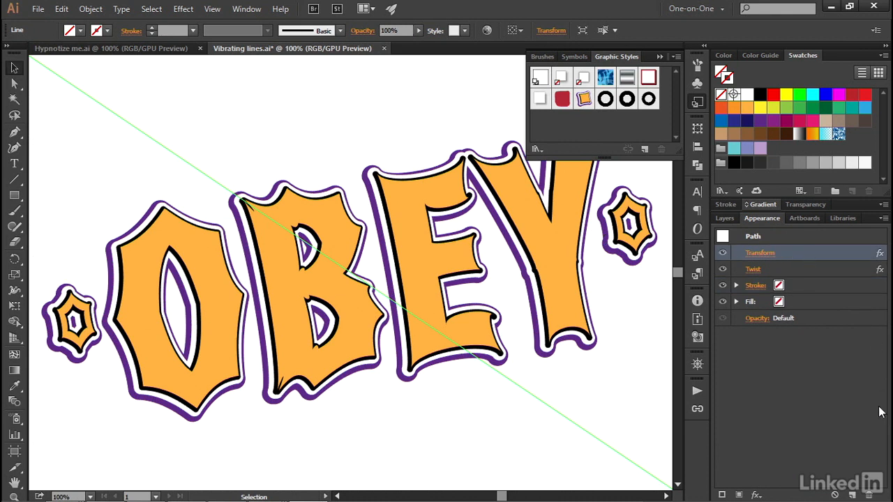
pyautogui.click(869, 495)
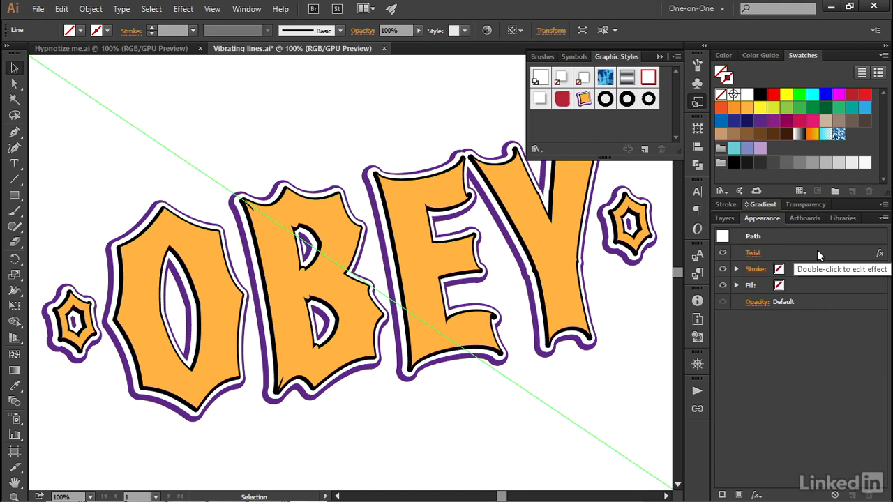
pyautogui.click(751, 254)
pyautogui.click(722, 210)
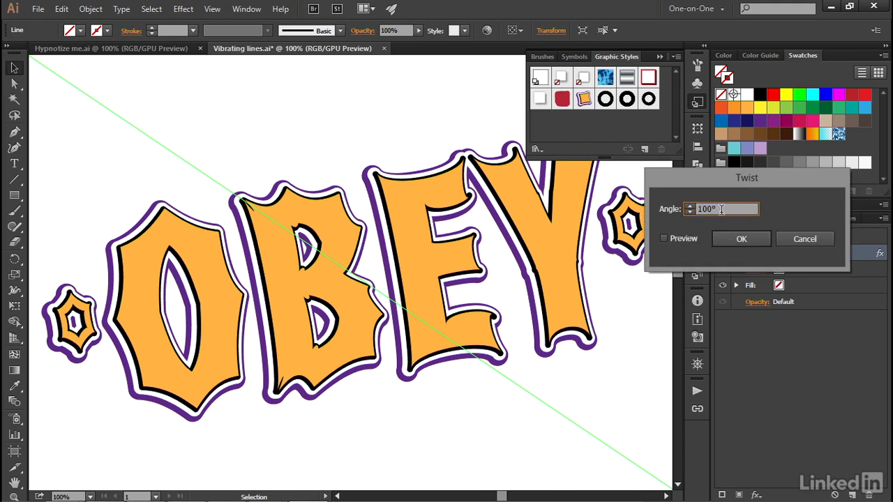
pyautogui.click(781, 239)
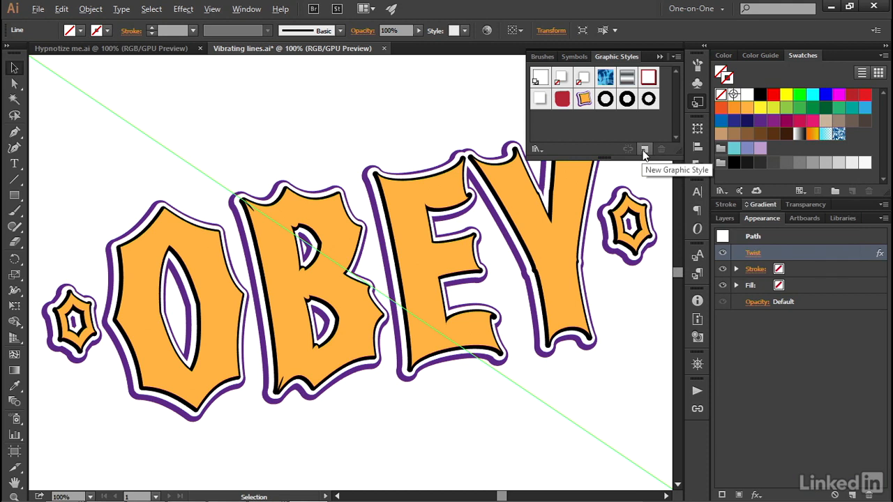
# Save the Twist-only look as the 'twist only' graphic style, then apply the waving lines style
pyautogui.keyDown('alt'); pyautogui.click(645, 149); pyautogui.keyUp('alt')
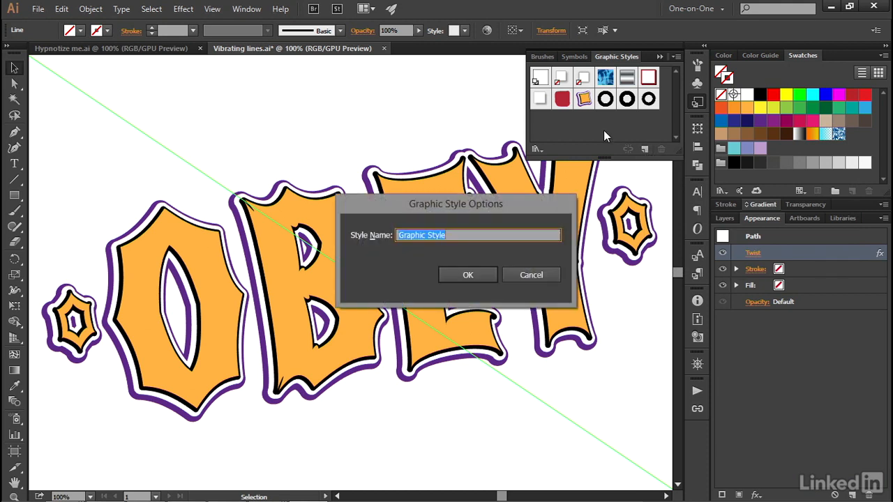
pyautogui.write('twist only')
pyautogui.press('Return')
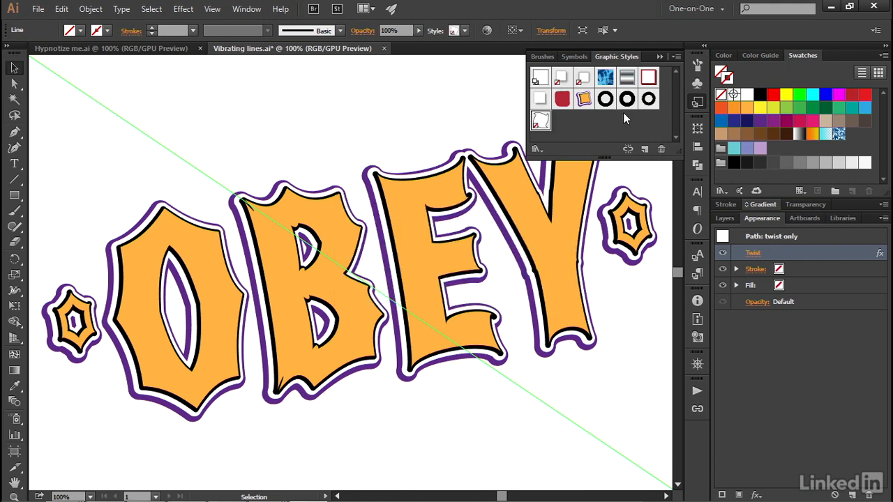
pyautogui.click(624, 102)
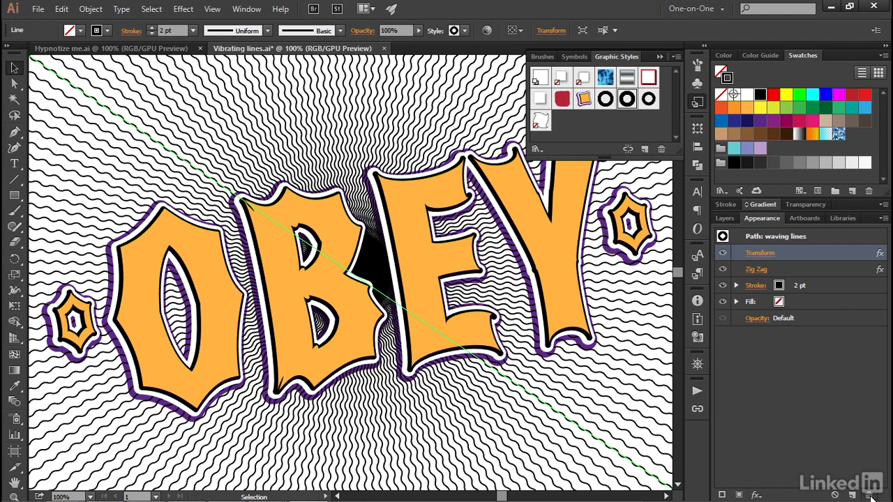
# Delete the Transform effect and black stroke, then save the remaining Zig Zag as 'zigzag only'
pyautogui.click(870, 496)
pyautogui.click(846, 271)
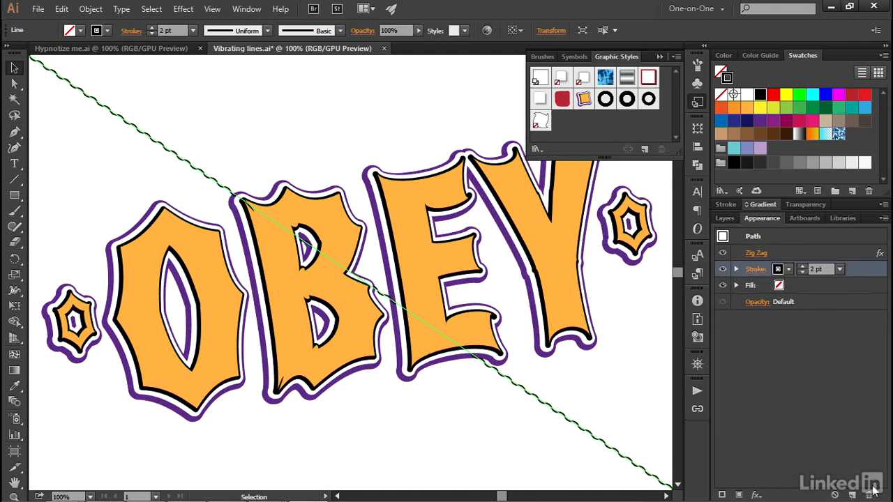
pyautogui.click(869, 495)
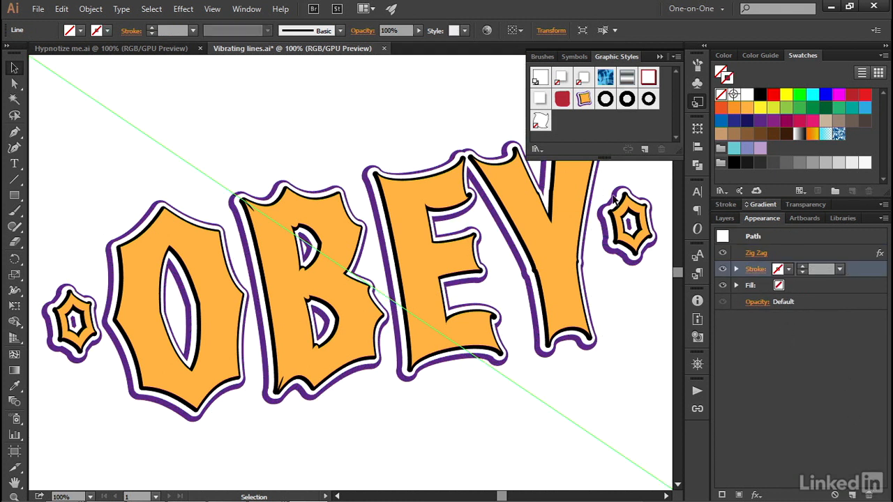
pyautogui.keyDown('alt'); pyautogui.click(642, 151); pyautogui.keyUp('alt')
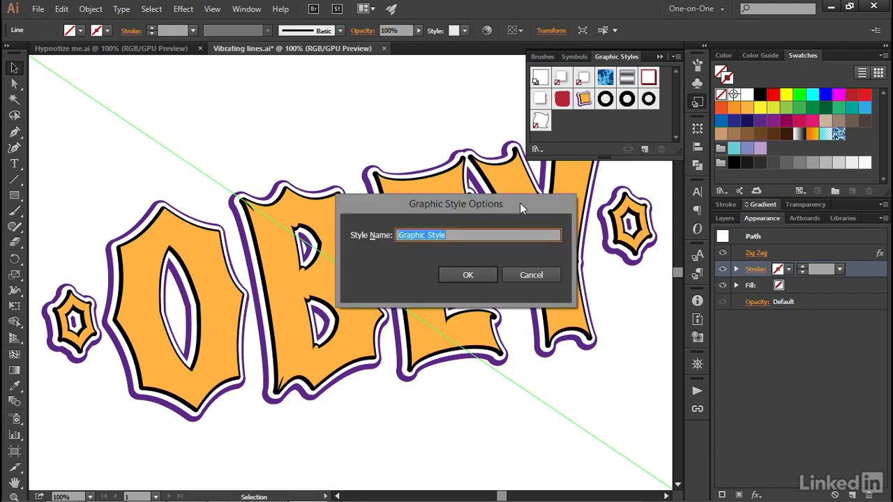
pyautogui.write('zigzag only')
pyautogui.press('Return')
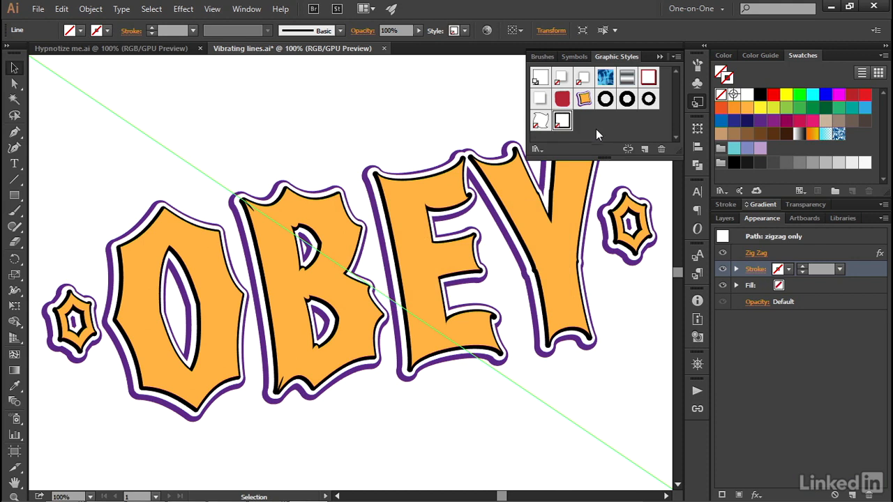
# Apply vibrating lines, remove its Transform effect and stroke, and save it as 'roughen only'
pyautogui.click(648, 100)
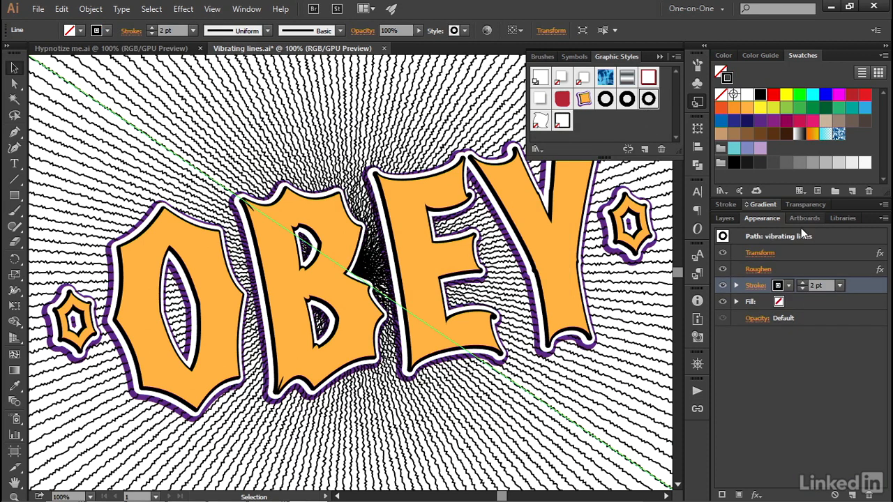
pyautogui.click(841, 255)
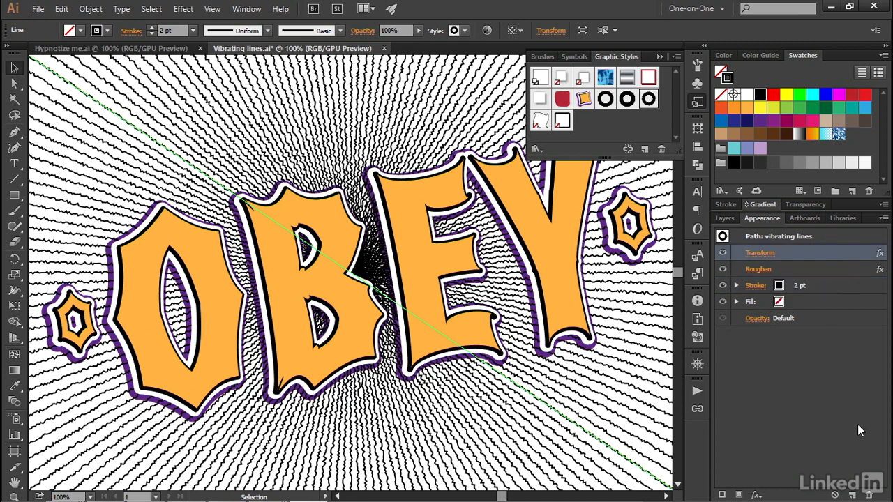
pyautogui.click(870, 495)
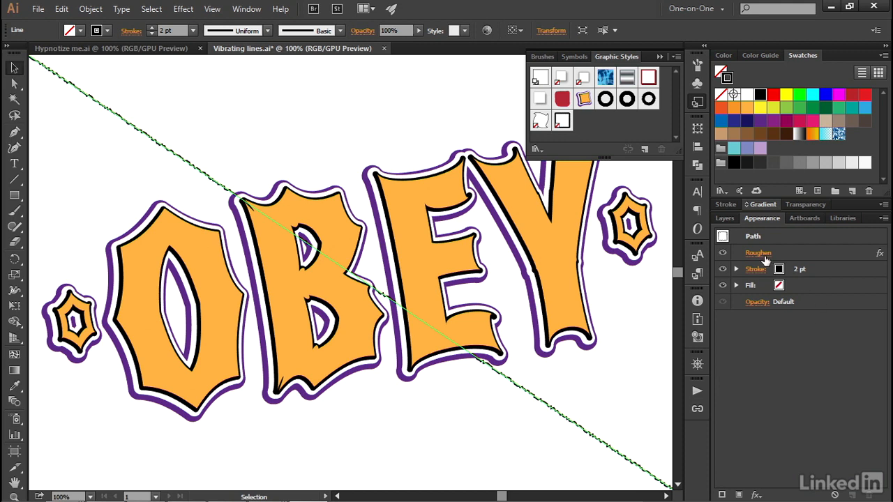
pyautogui.click(827, 268)
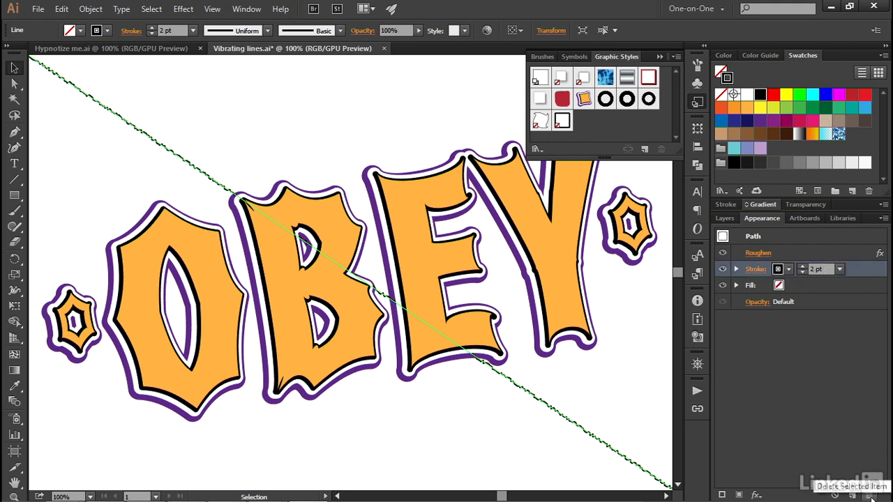
pyautogui.press('/')
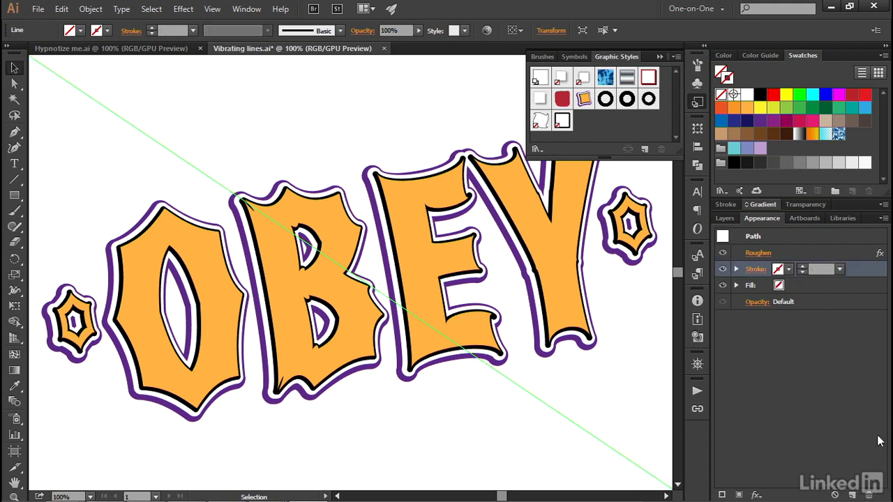
pyautogui.keyDown('alt'); pyautogui.click(644, 150); pyautogui.keyUp('alt')
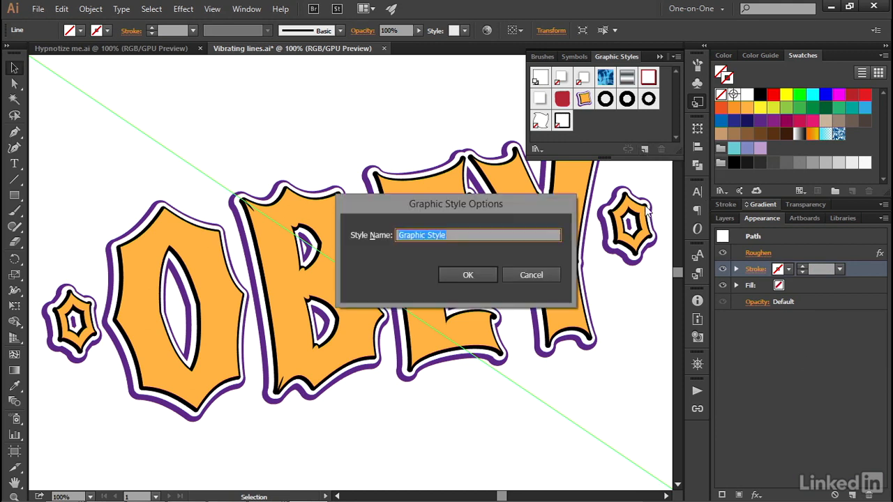
pyautogui.write('roughen only')
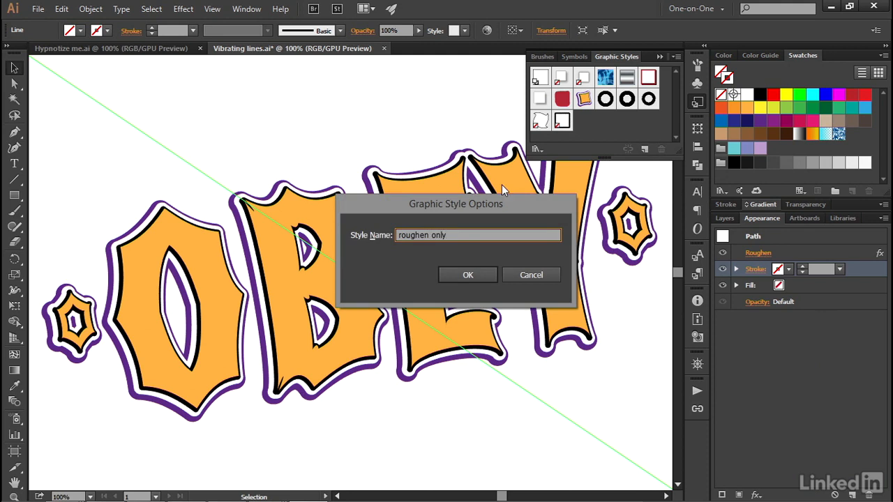
pyautogui.click(459, 271)
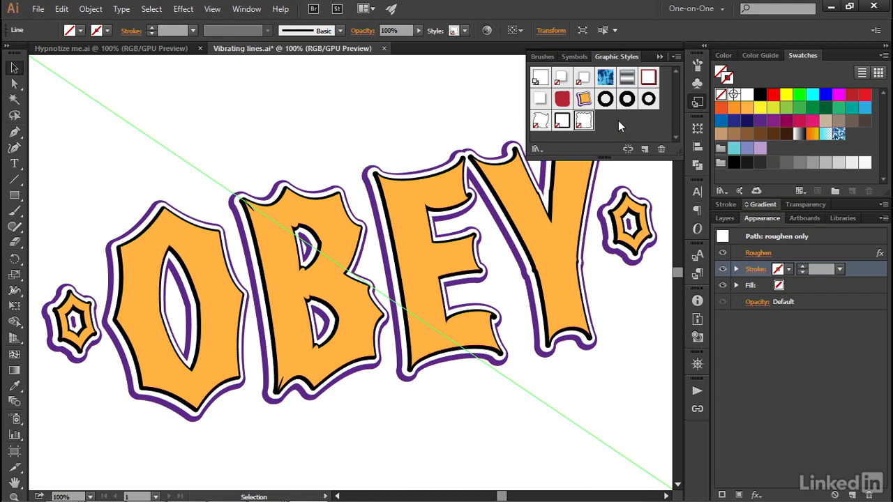
# Apply spinning lines, delete its Twist effect, and save the straight radiating lines as '89 copies'
pyautogui.click(607, 101)
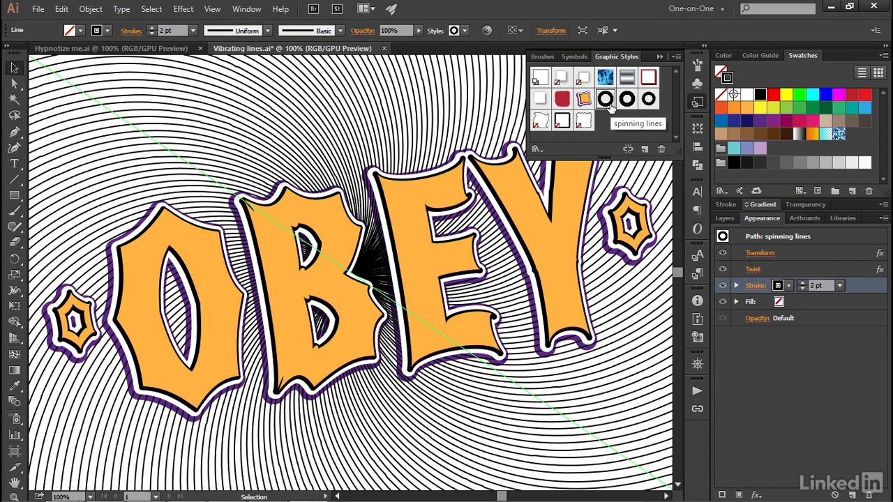
pyautogui.click(851, 269)
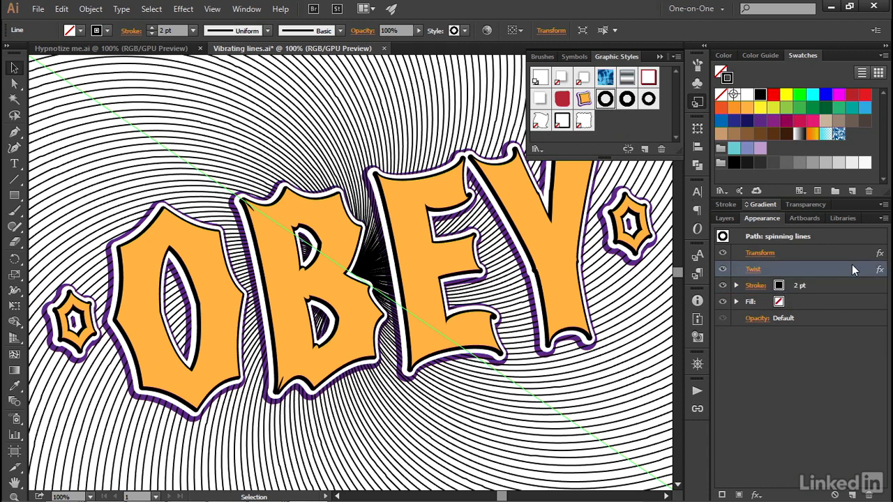
pyautogui.click(869, 494)
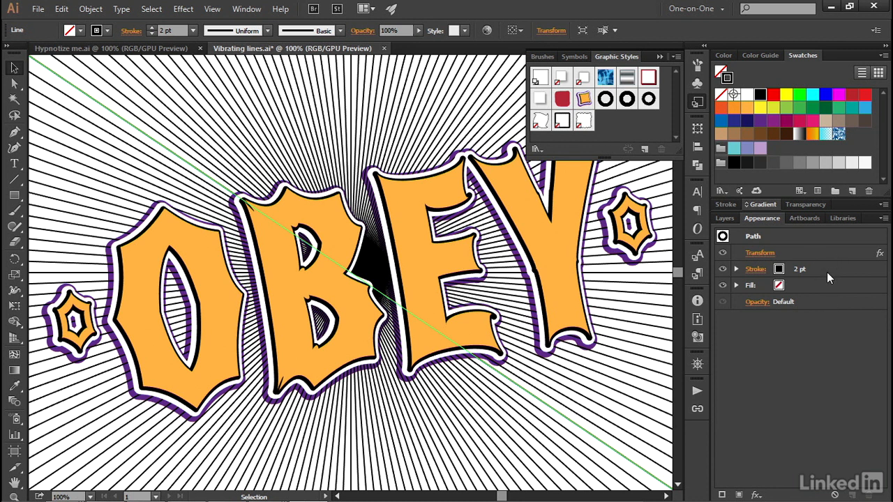
pyautogui.keyDown('alt'); pyautogui.click(643, 150); pyautogui.keyUp('alt')
pyautogui.write('89 copies')
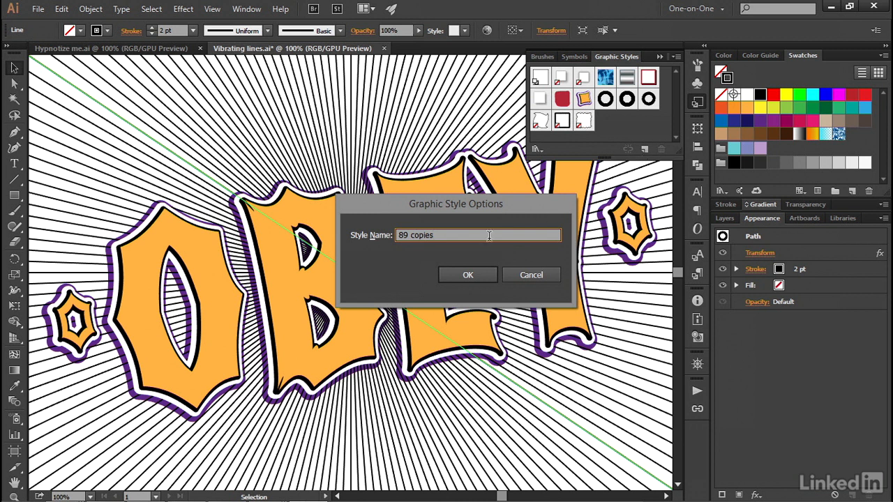
pyautogui.click(473, 276)
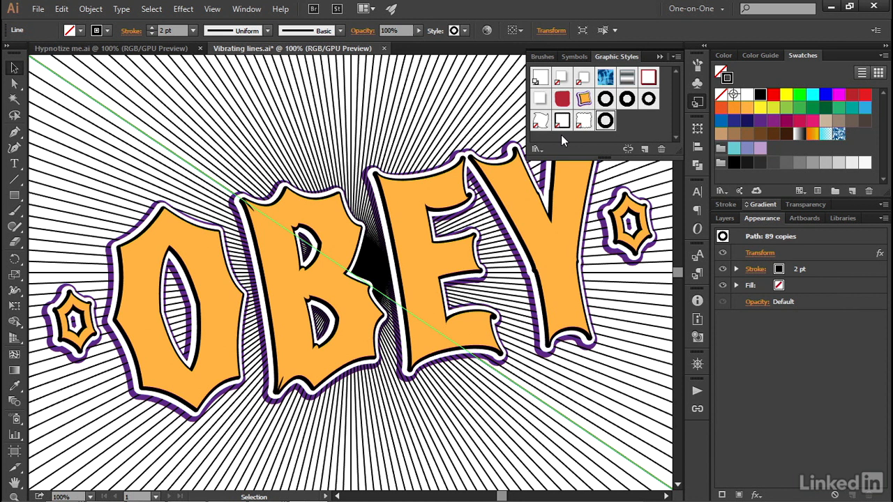
# Stack the 'zigzag only' and 'roughen only' graphic styles onto the radiating lines, making them wavy and jagged
pyautogui.press('alt')
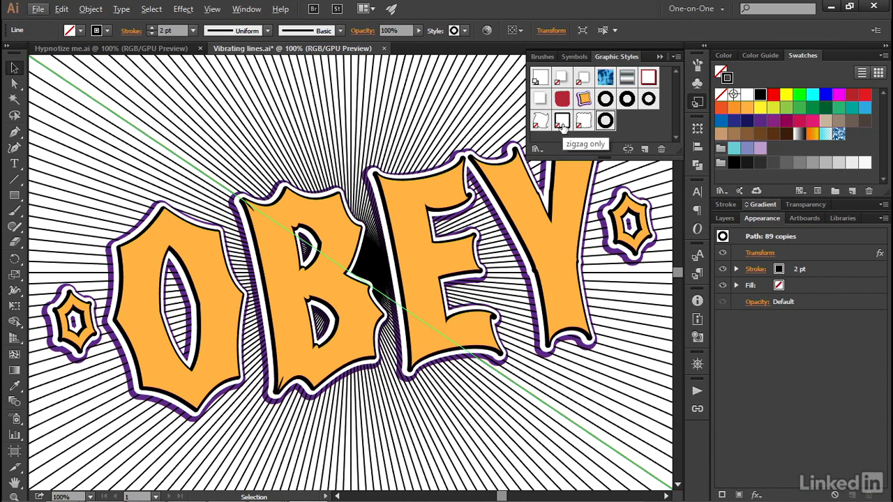
pyautogui.press('alt')
pyautogui.keyDown('alt'); pyautogui.click(562, 122); pyautogui.keyUp('alt')
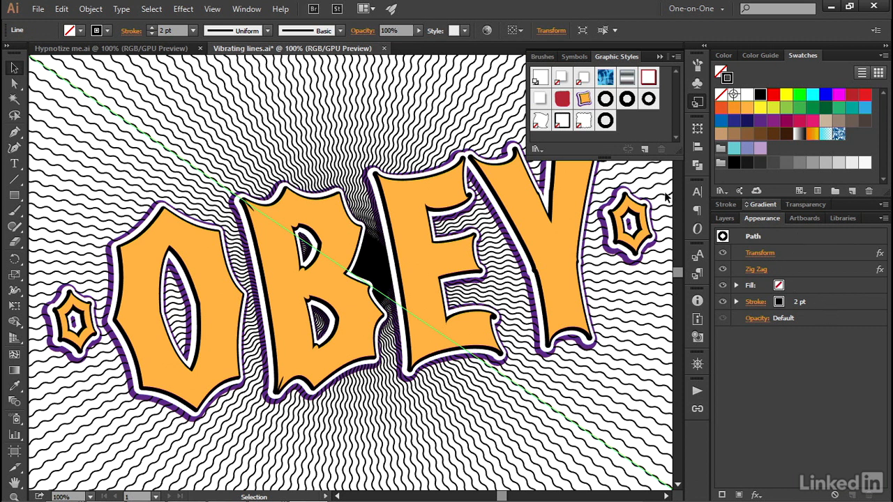
pyautogui.keyDown('alt'); pyautogui.click(583, 122); pyautogui.keyUp('alt')
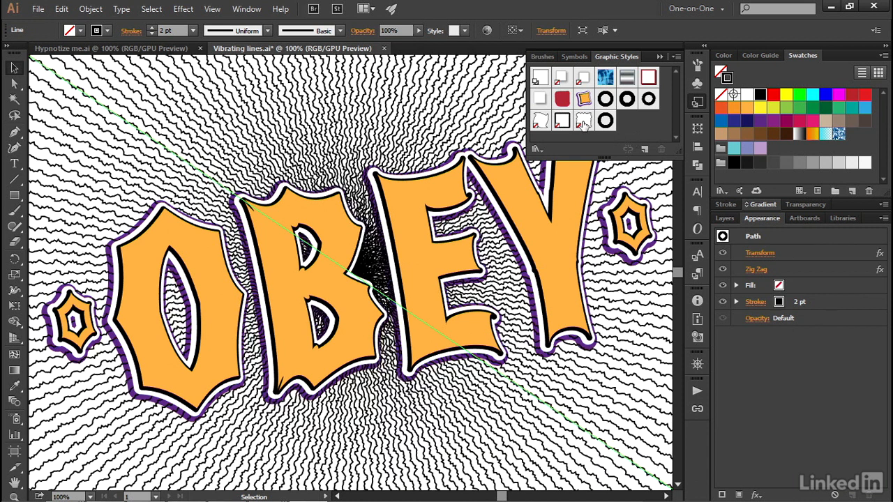